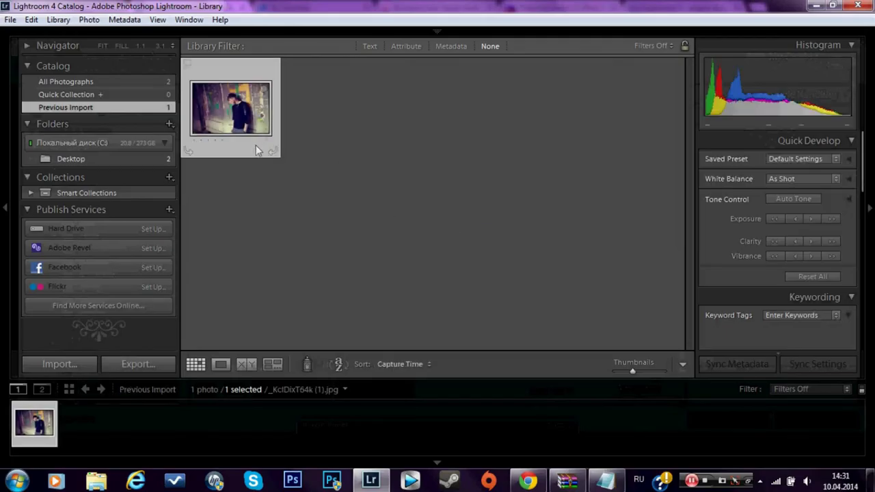
Open the graffiti-door portrait in Loupe view and switch to the Develop module
double_click(256, 146)
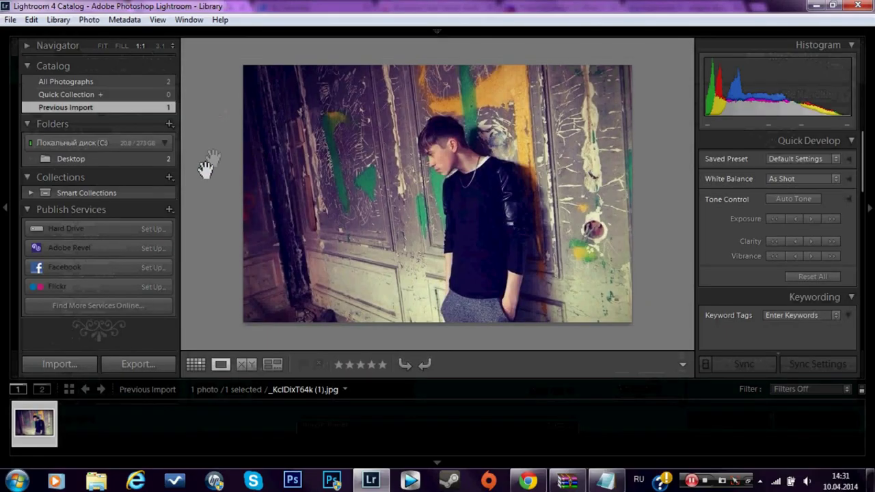
scroll(752, 218, "down", 3)
scroll(743, 234, "down", 5)
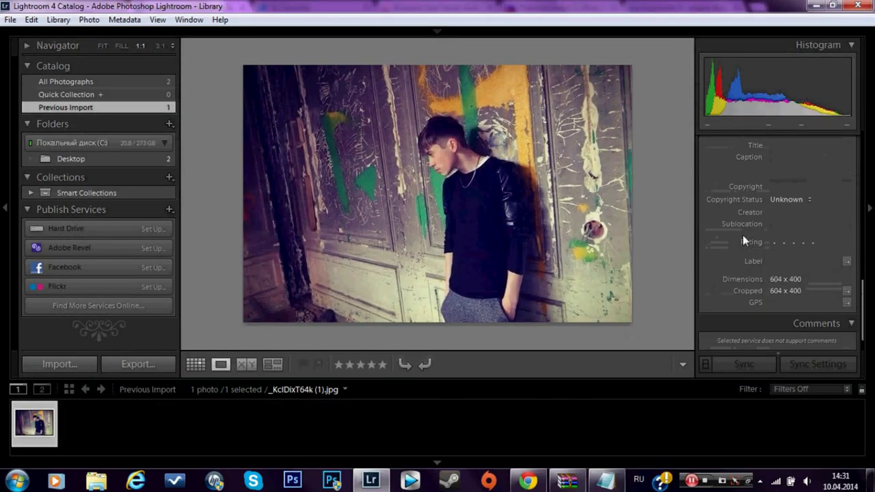
scroll(742, 235, "up", 10)
left_click(27, 46)
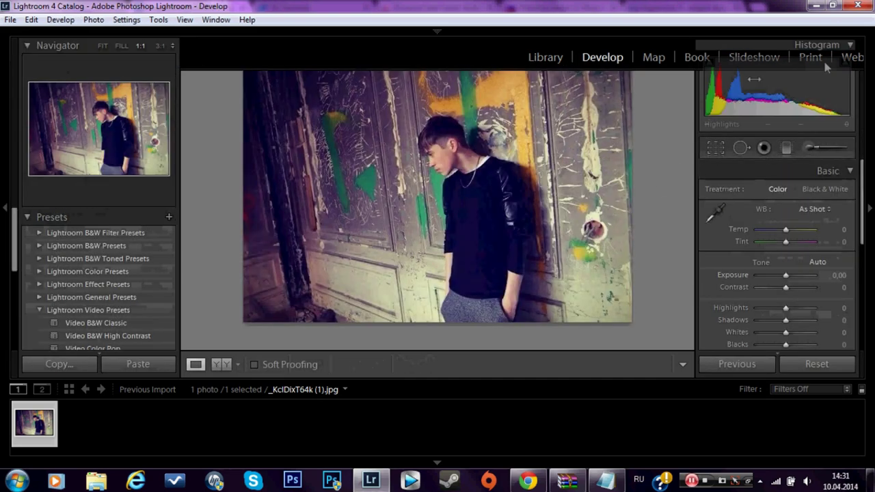
Apply the Video B&W High Contrast preset, with Highlights about -54 and Exposure -0.91
scroll(109, 301, "down", 1)
left_click(117, 311)
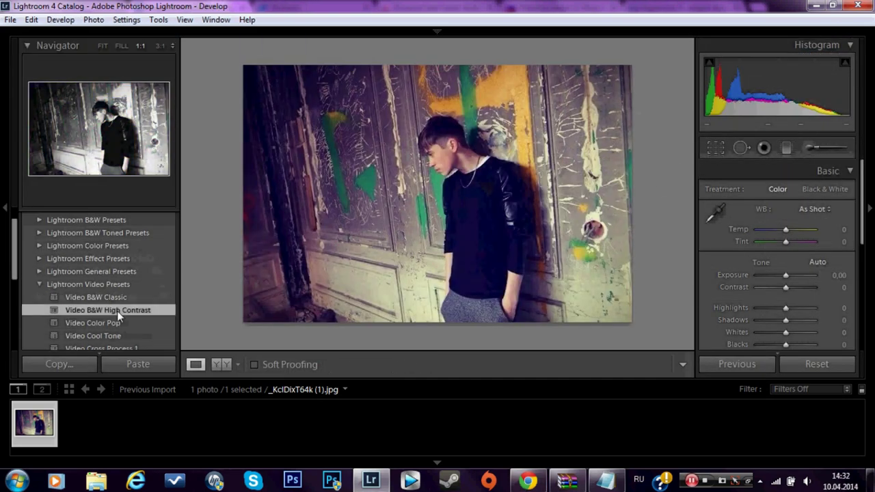
left_click_drag(786, 309, 770, 311)
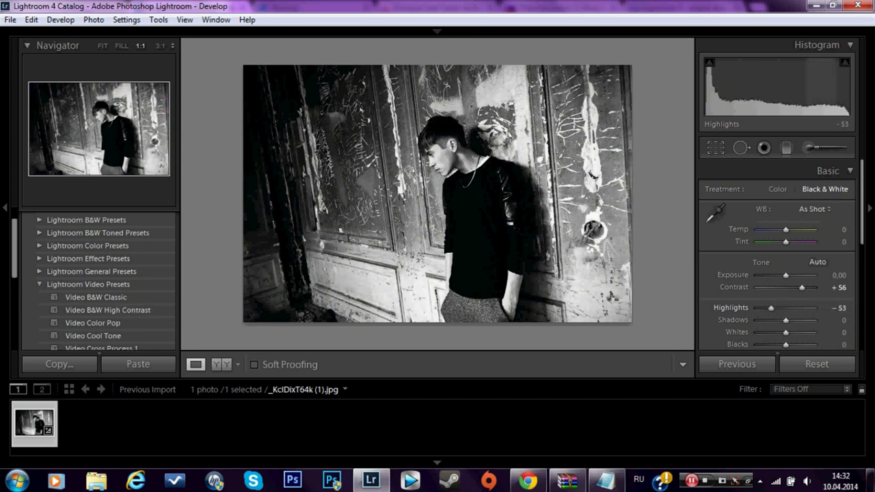
mouse_move(786, 274)
left_mouse_down()
mouse_move(767, 274)
mouse_move(796, 288)
left_mouse_up()
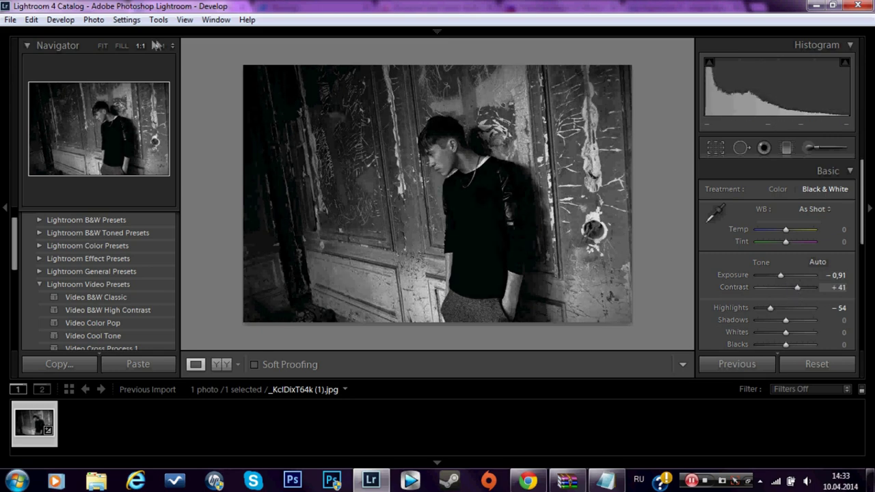
Undo the contrast change and set Exposure to exactly -0,55
key("ctrl+z")
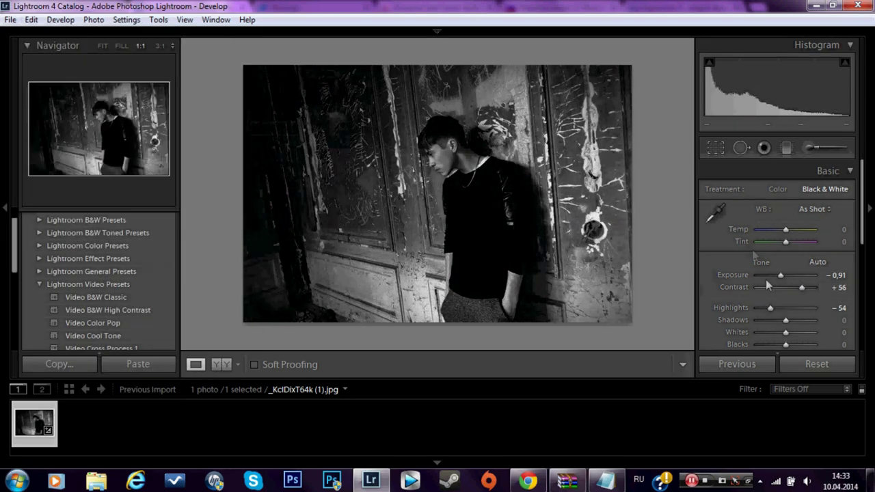
left_click(782, 275)
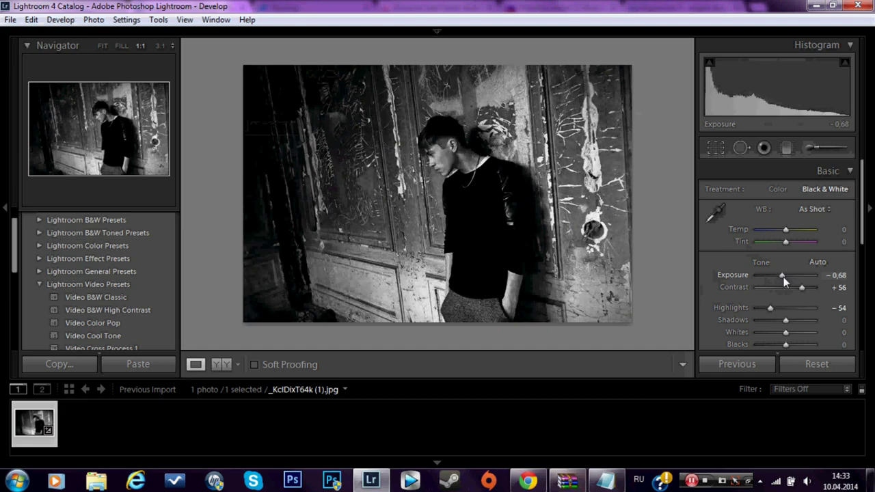
left_click_drag(838, 277, 820, 276)
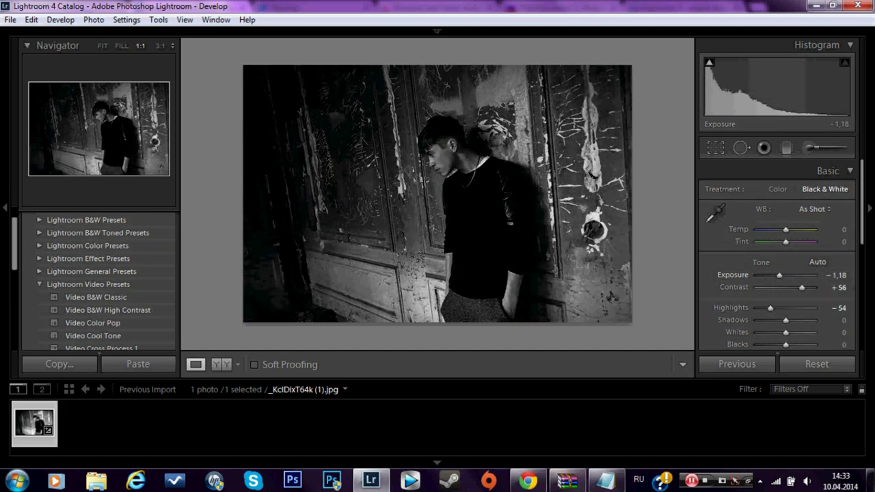
left_click_drag(838, 276, 843, 285)
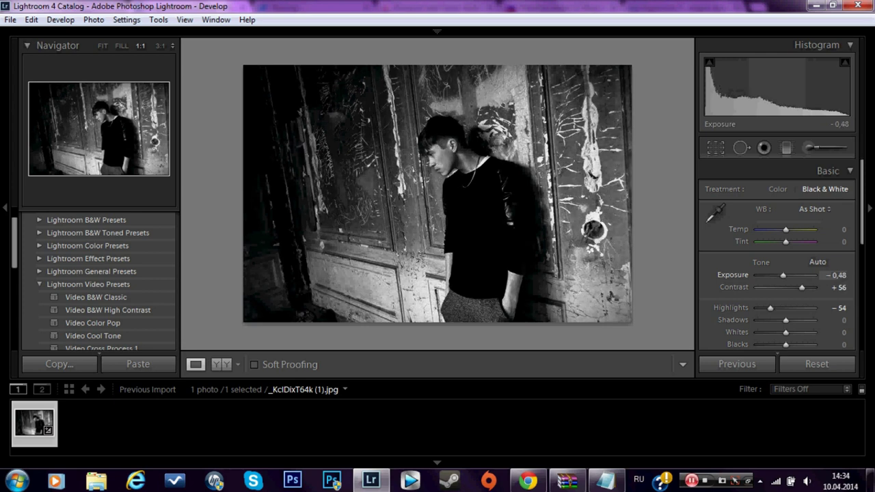
left_click(838, 277)
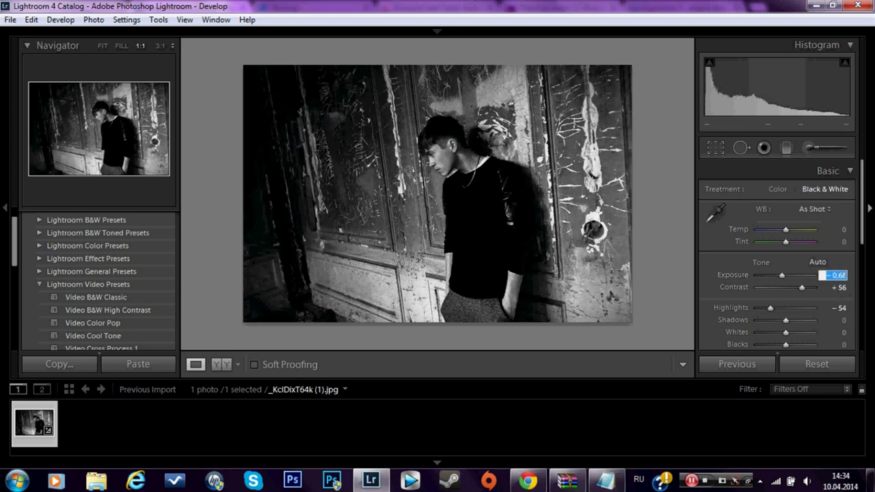
type("-0,55")
key("Return")
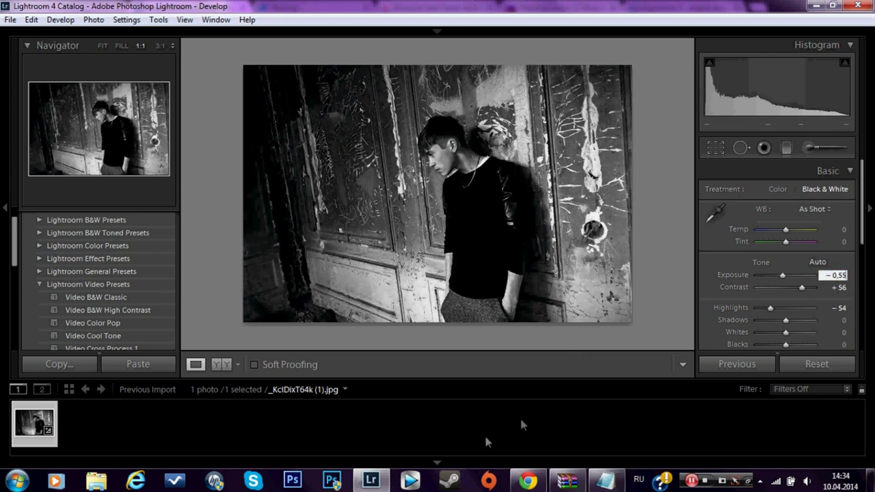
Reset Contrast to 0 and raise Shadows to about +39
left_click(800, 288)
left_click_drag(797, 290, 785, 288)
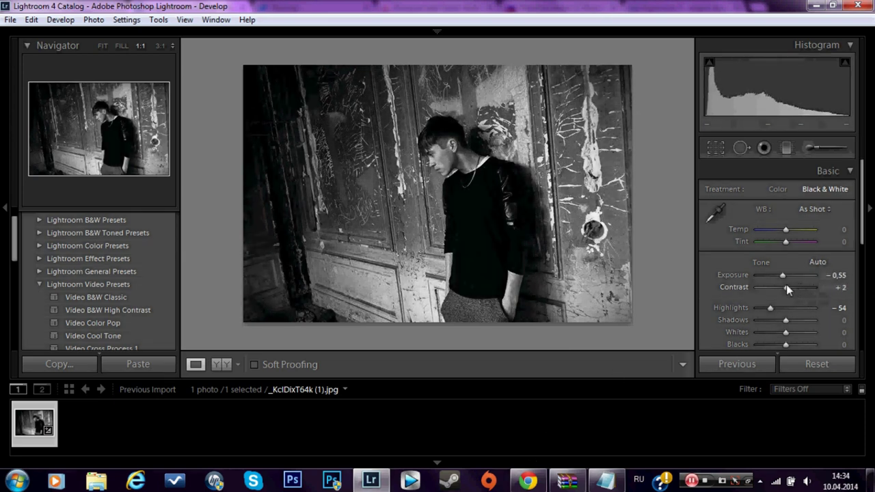
double_click(786, 288)
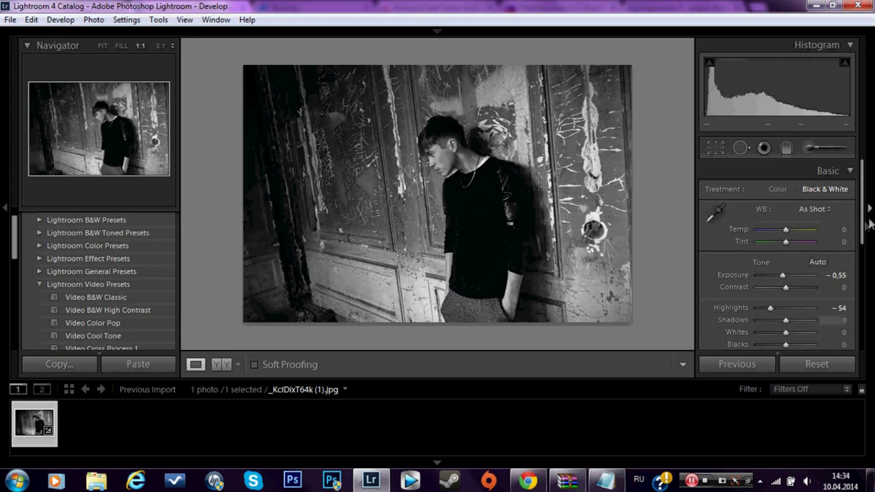
left_click_drag(862, 231, 863, 253)
mouse_move(785, 269)
left_mouse_down()
mouse_move(796, 271)
mouse_move(784, 287)
left_mouse_up()
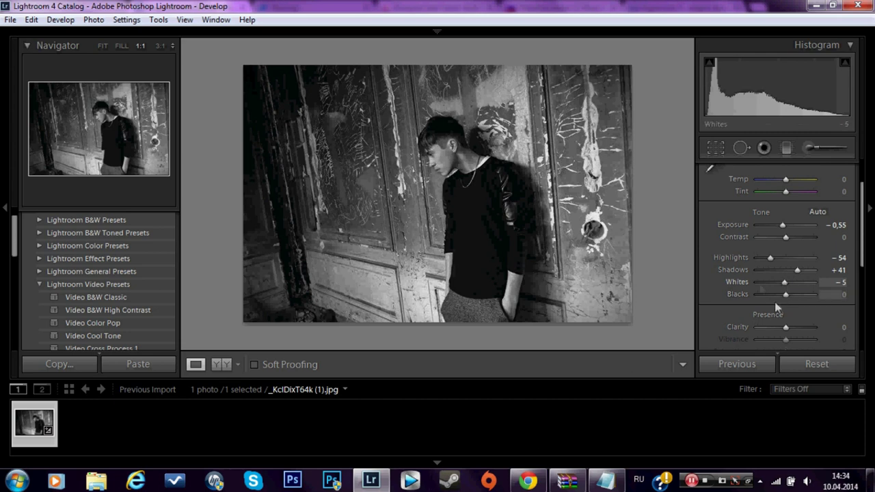
Lift Blacks to about +52 and fine-tune Shadows to about +37
left_click_drag(785, 297, 797, 297)
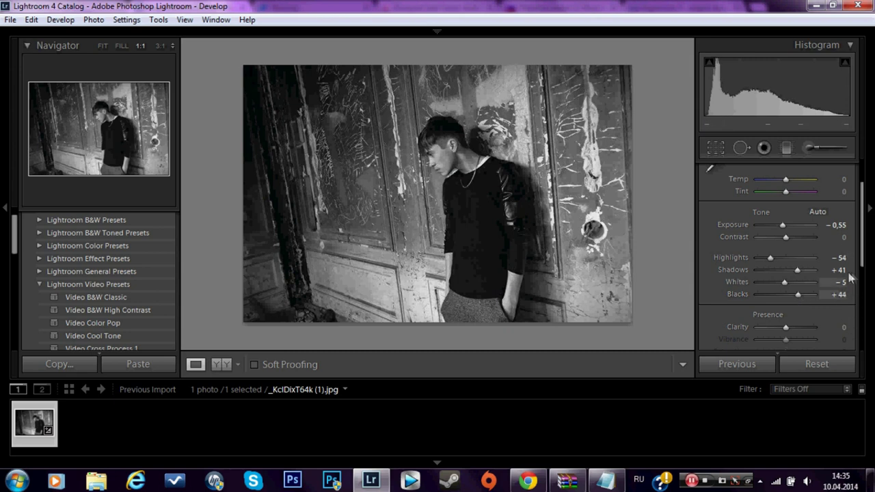
left_click_drag(840, 270, 835, 272)
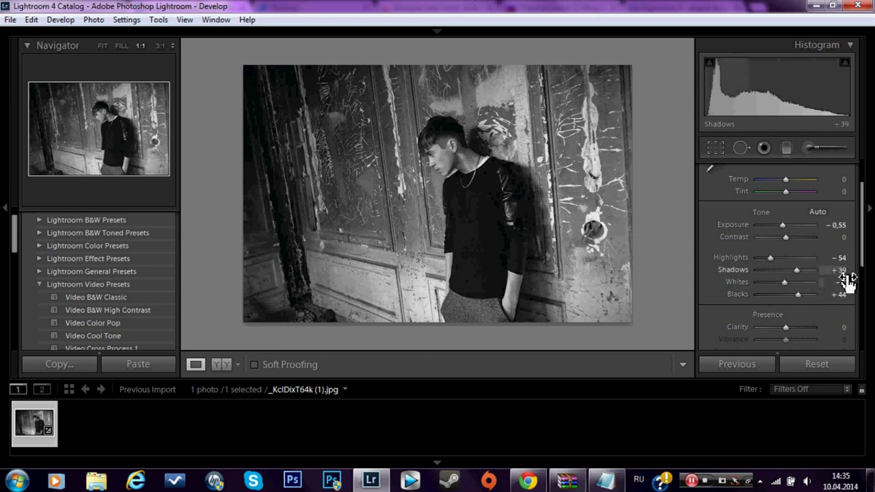
mouse_move(837, 270)
left_mouse_down()
mouse_move(806, 273)
mouse_move(836, 271)
left_mouse_up()
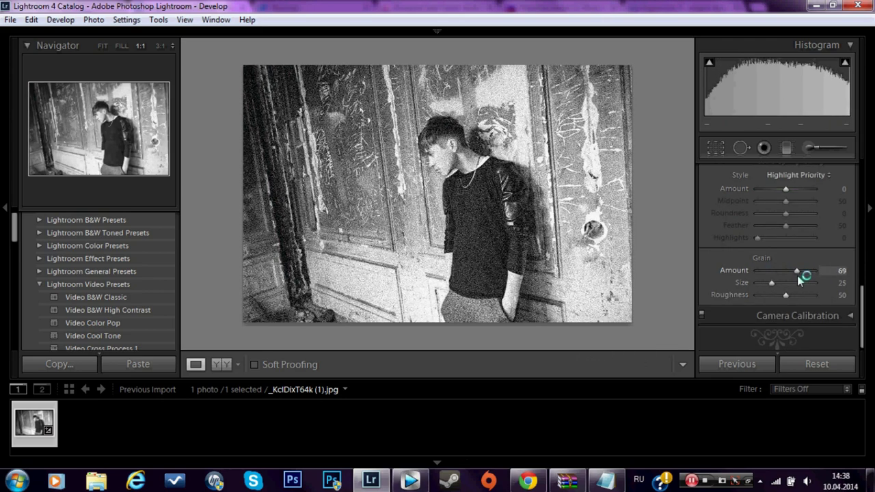
Set Grain Amount to 68, test sharpening near 55, then return Sharpening Amount to 0
left_click_drag(799, 280, 796, 280)
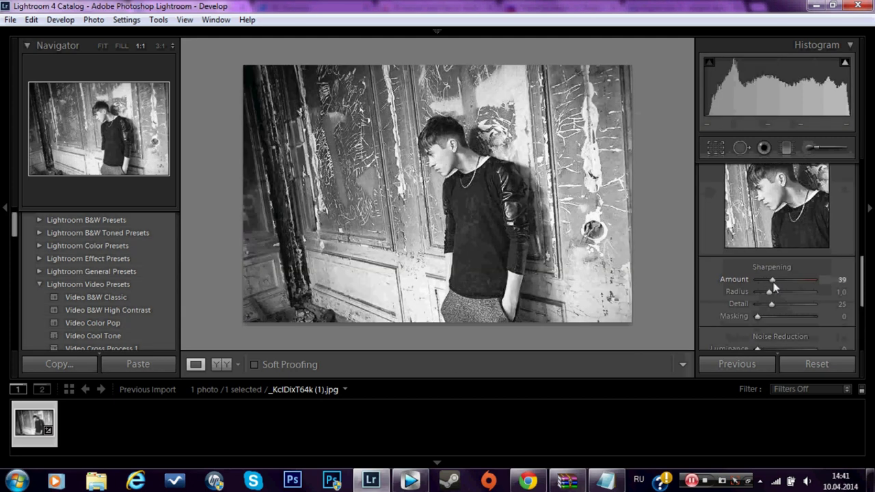
left_click_drag(774, 281, 778, 281)
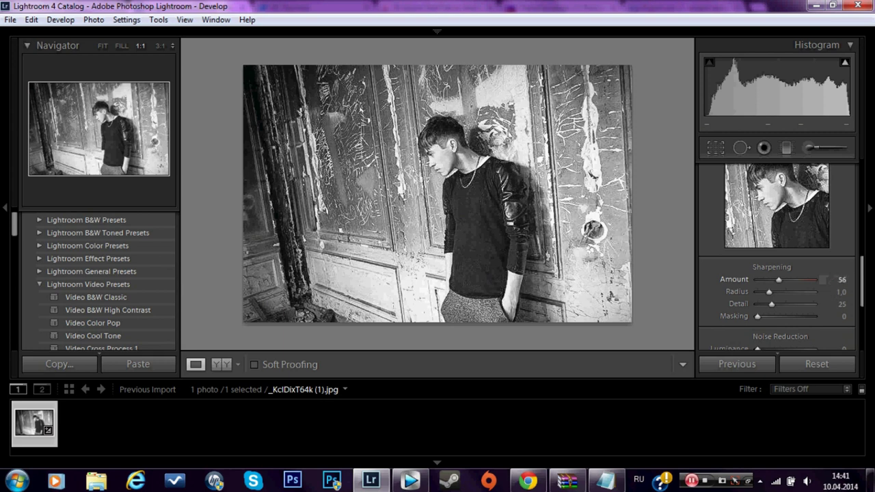
mouse_move(787, 219)
left_mouse_down()
mouse_move(750, 208)
mouse_move(776, 237)
left_mouse_up()
left_click_drag(778, 281, 739, 279)
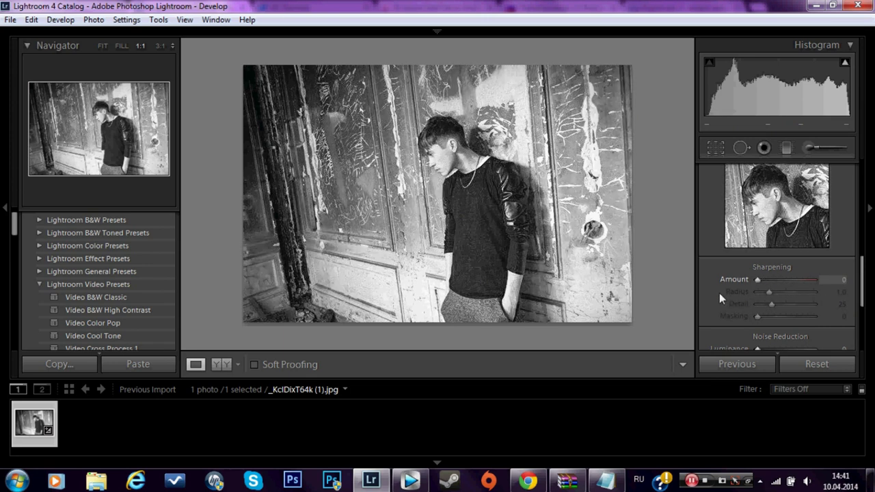
scroll(752, 274, "up", 5)
Compare Color and Black & White treatments, settling on Black & White
scroll(732, 239, "up", 3)
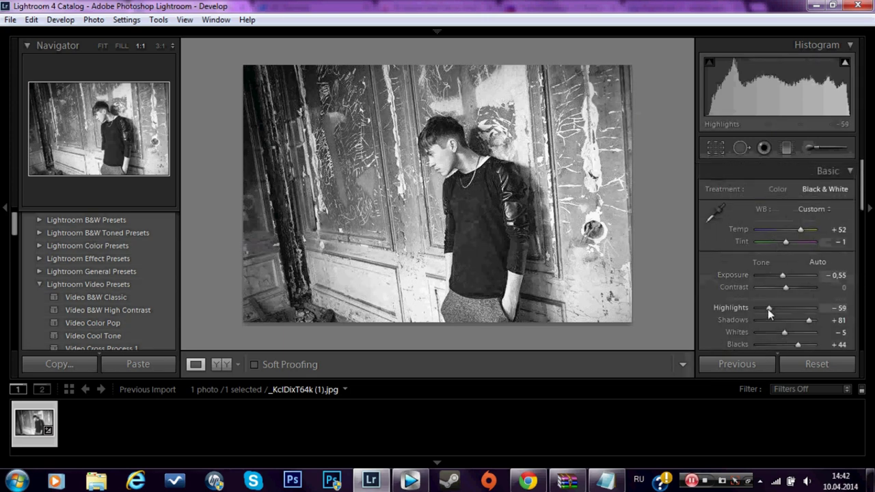
left_click(782, 187)
left_click(811, 191)
left_click(779, 188)
left_click(810, 189)
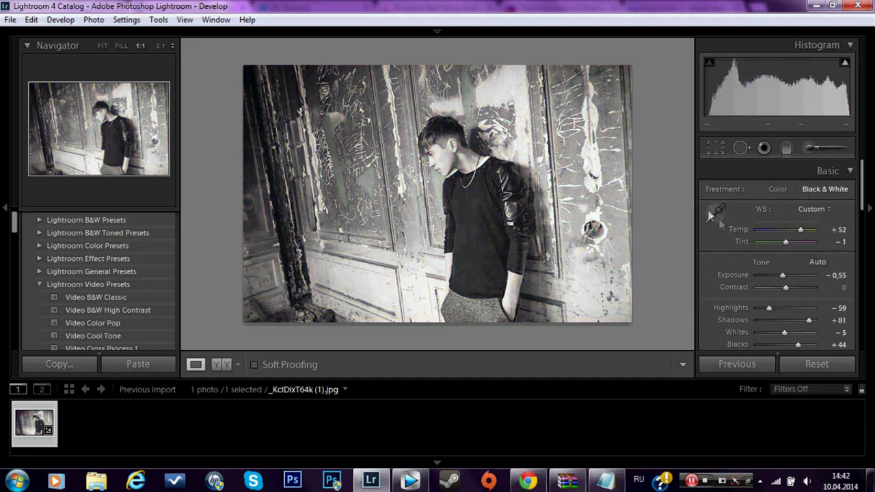
Apply the Video B&W Classic preset to the portrait
left_click(74, 295)
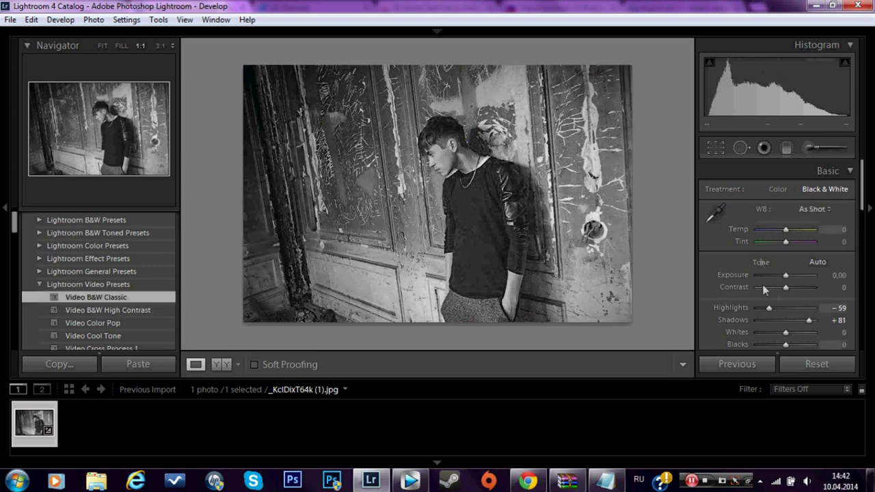
scroll(769, 309, "down", 3)
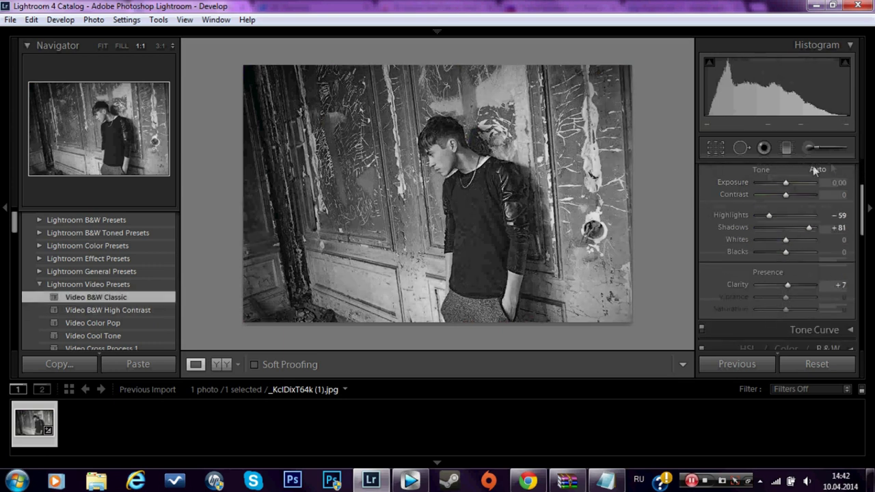
scroll(757, 255, "down", 5)
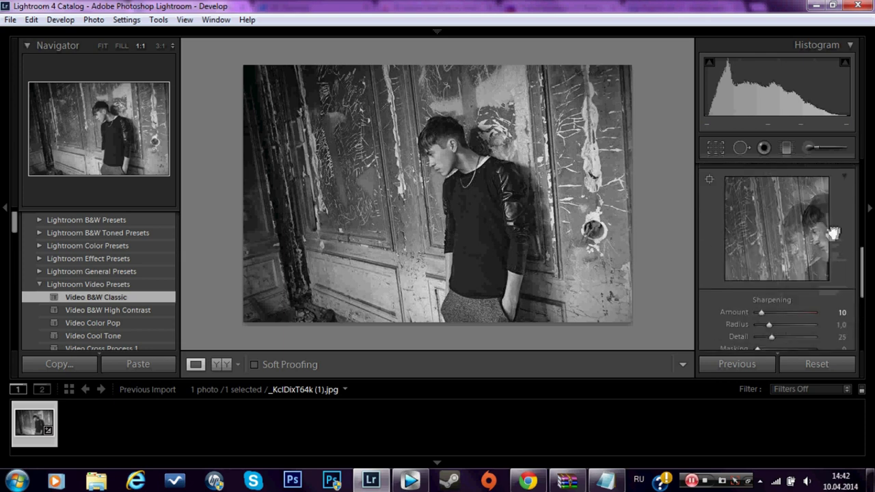
Pan the Detail preview across the face to check the sharpening
left_click_drag(763, 236, 761, 247)
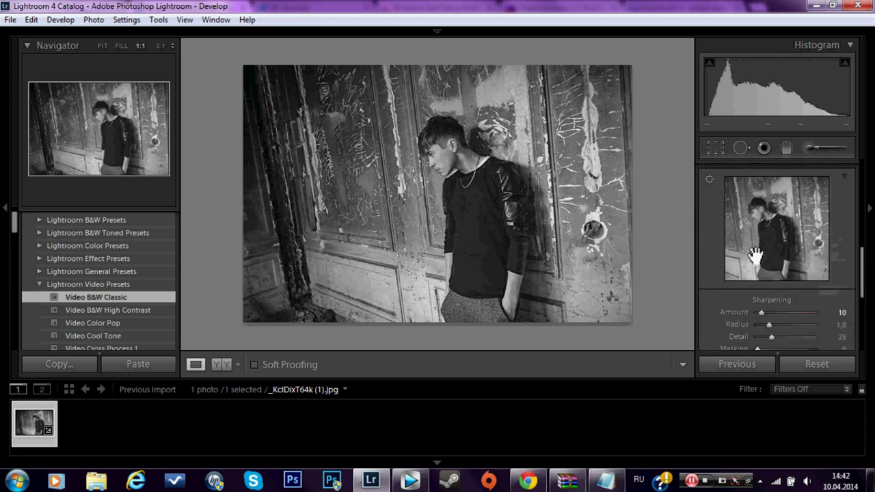
left_click_drag(757, 236, 798, 324)
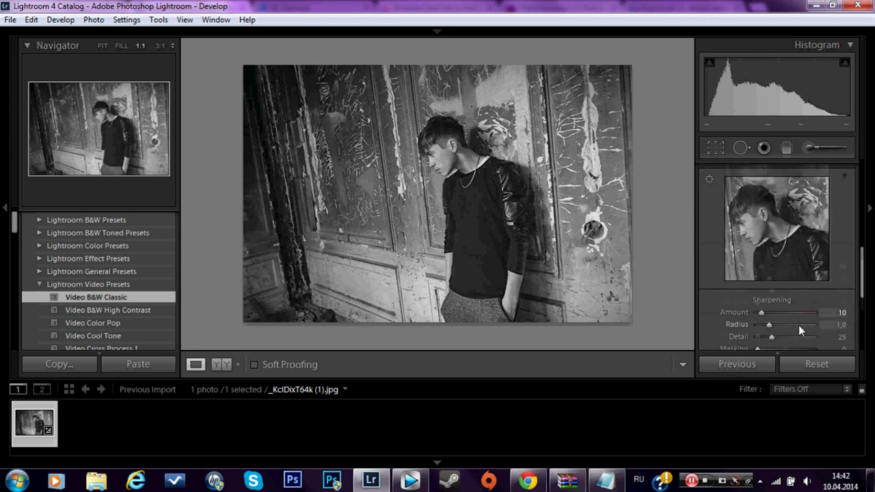
scroll(787, 308, "down", 3)
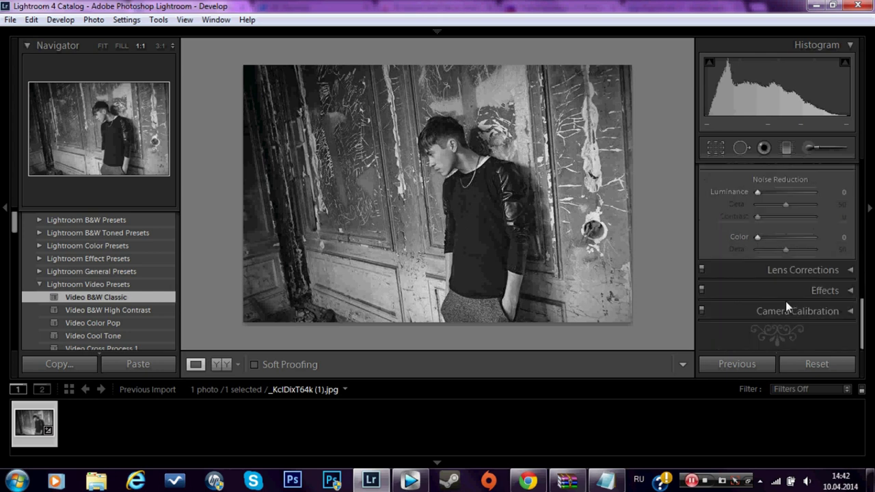
Expand the Effects panel and drag Grain Amount to add film grain
left_click(848, 311)
scroll(842, 264, "up", 2)
left_click(840, 250)
left_click(832, 269)
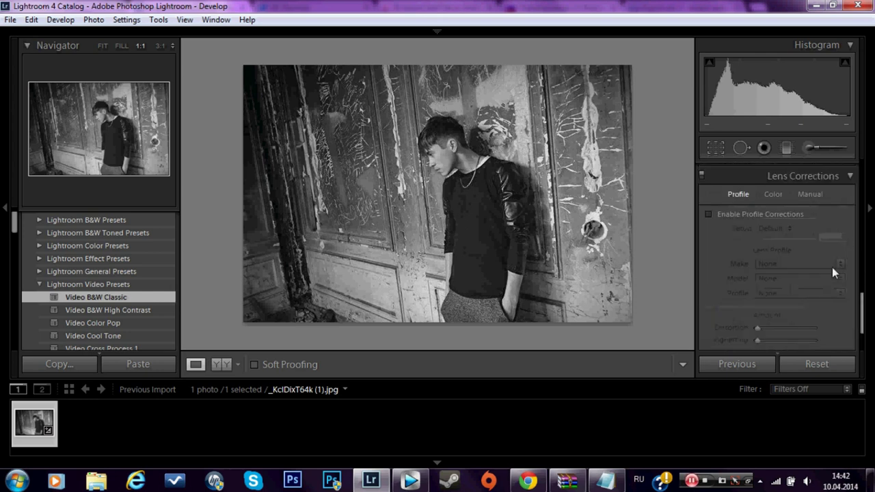
left_click(815, 176)
left_click(782, 291)
scroll(773, 285, "down", 2)
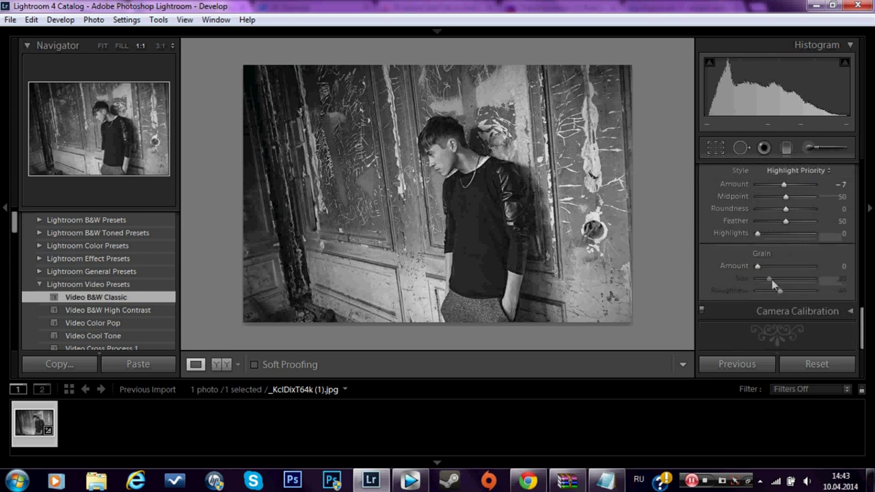
mouse_move(757, 270)
left_mouse_down()
mouse_move(791, 268)
mouse_move(738, 268)
left_mouse_up()
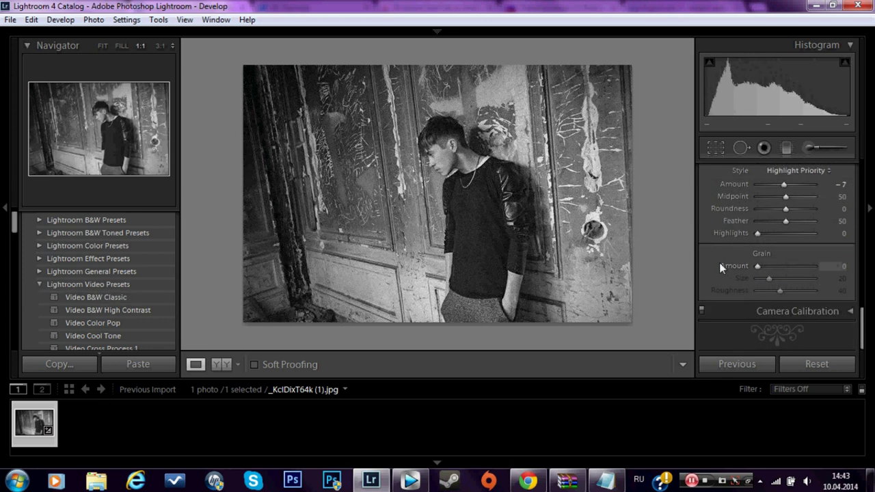
Set the post-crop vignette to Amount -100, Midpoint 8, Roundness +27, Feather 56
left_click(764, 148)
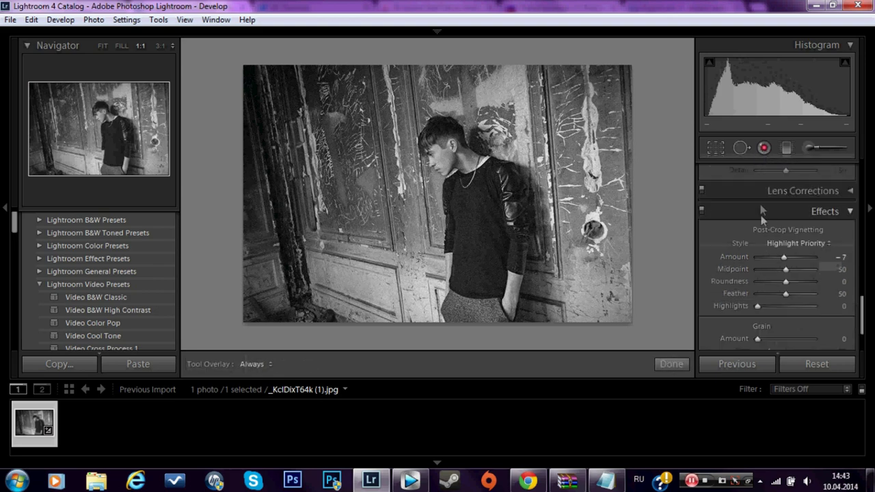
mouse_move(784, 262)
left_mouse_down()
mouse_move(736, 258)
mouse_move(850, 256)
mouse_move(681, 265)
left_mouse_up()
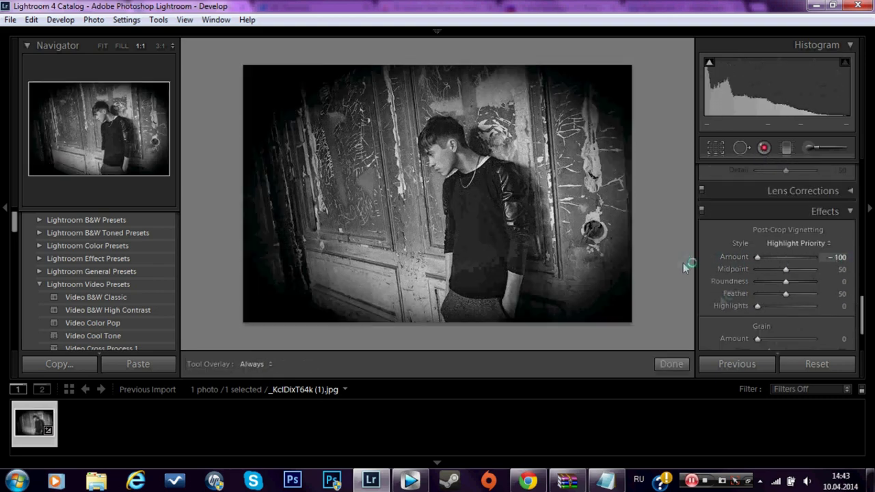
mouse_move(789, 270)
left_mouse_down()
mouse_move(753, 274)
mouse_move(793, 286)
mouse_move(789, 298)
mouse_move(807, 304)
mouse_move(779, 289)
mouse_move(789, 290)
mouse_move(768, 307)
mouse_move(840, 310)
mouse_move(757, 306)
mouse_move(777, 290)
mouse_move(798, 290)
mouse_move(716, 290)
left_mouse_up()
scroll(766, 297, "down", 2)
scroll(737, 270, "down", 1)
scroll(740, 272, "up", 4)
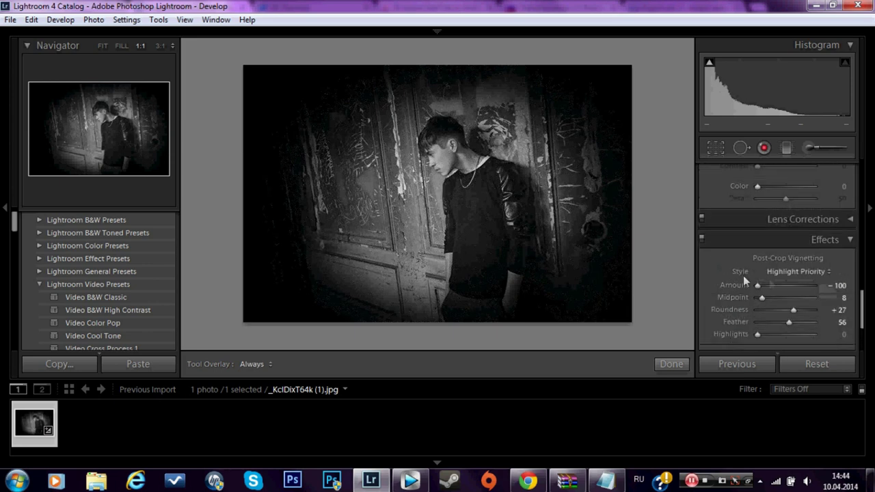
Collapse the Effects, Lens Corrections, Detail and Split Toning panels
left_click(851, 241)
left_click(849, 270)
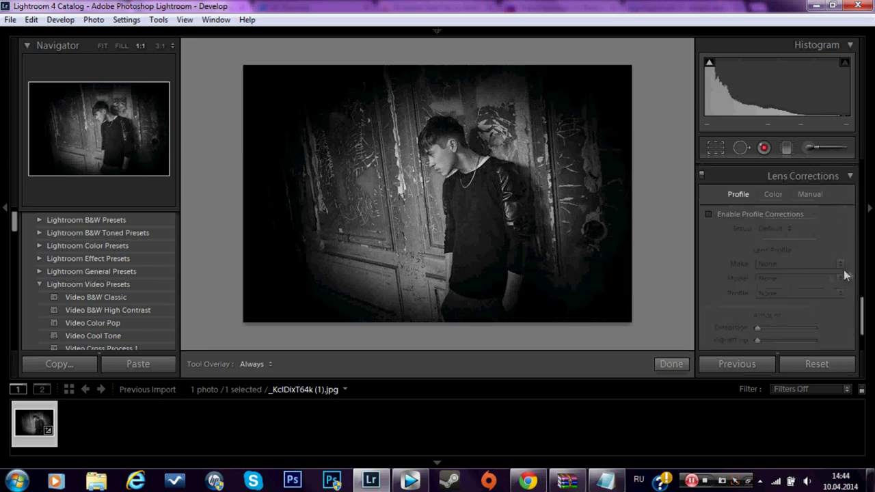
left_click(847, 207)
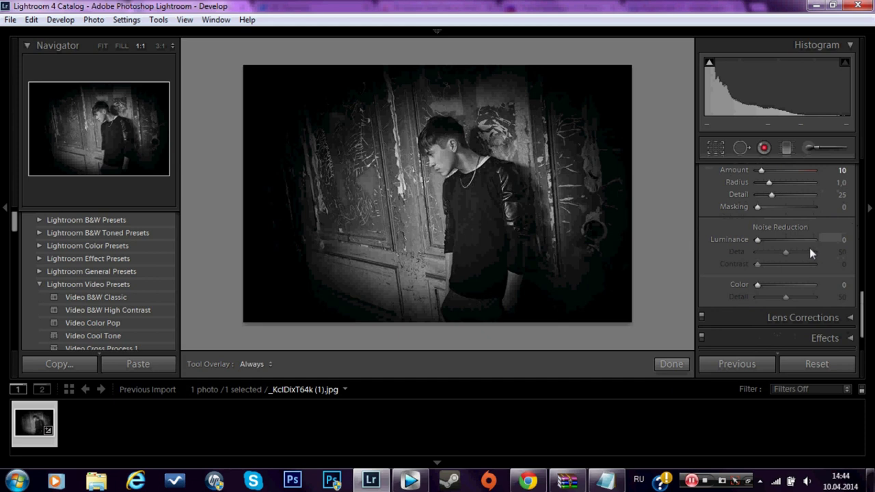
scroll(809, 249, "up", 3)
left_click(808, 304)
left_click(812, 284)
left_click(814, 218)
Collapse the B&W mix panel and expand Tone Curve to show its settings
left_click(829, 197)
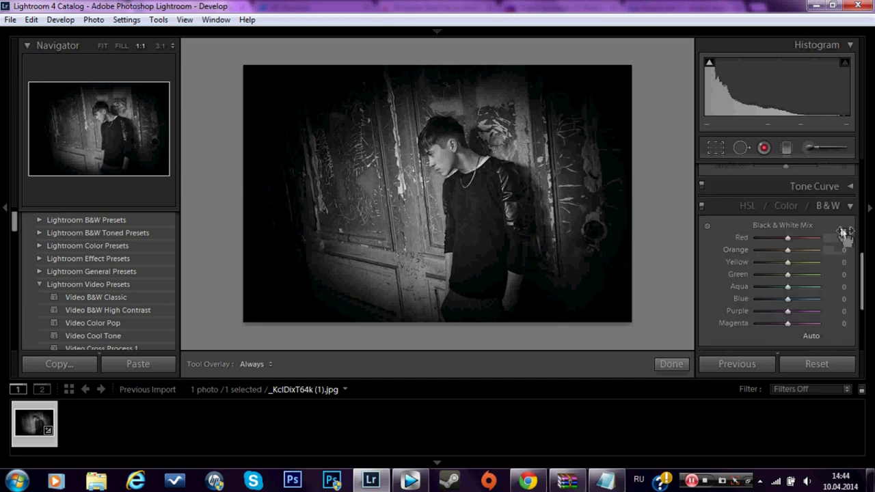
scroll(801, 243, "down", 2)
scroll(820, 205, "up", 2)
left_click(830, 207)
scroll(810, 251, "up", 2)
left_click(816, 227)
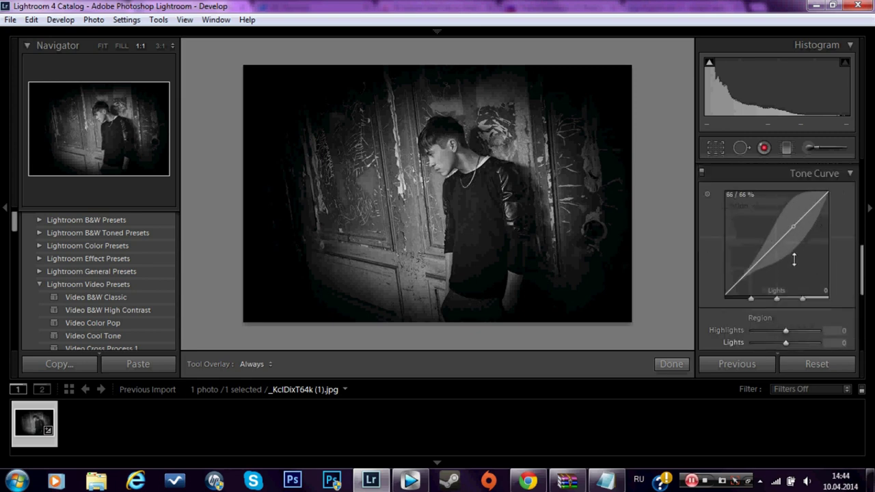
scroll(800, 257, "up", 3)
scroll(786, 274, "down", 1)
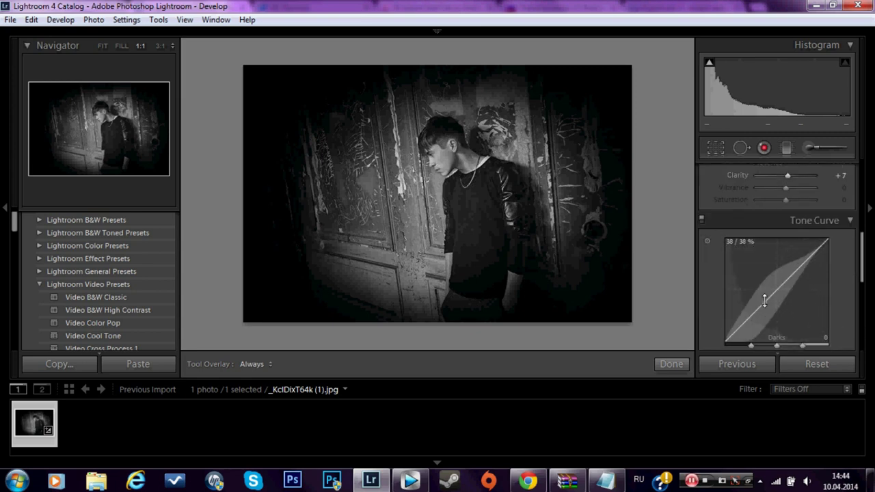
scroll(773, 294, "down", 2)
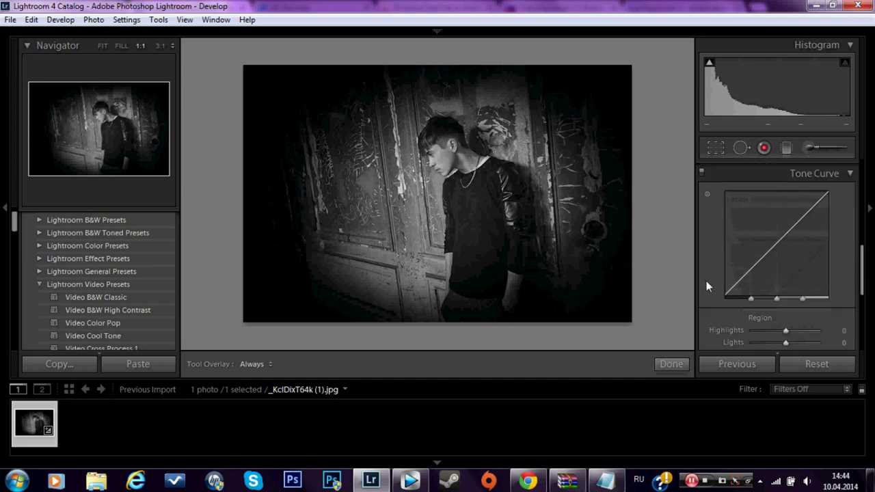
mouse_move(785, 284)
left_mouse_down()
mouse_move(805, 286)
mouse_move(775, 291)
mouse_move(820, 286)
mouse_move(753, 286)
mouse_move(853, 308)
mouse_move(797, 302)
mouse_move(814, 303)
mouse_move(765, 307)
mouse_move(785, 307)
mouse_move(772, 308)
mouse_move(774, 320)
mouse_move(805, 326)
mouse_move(755, 315)
mouse_move(730, 321)
mouse_move(803, 328)
left_mouse_up()
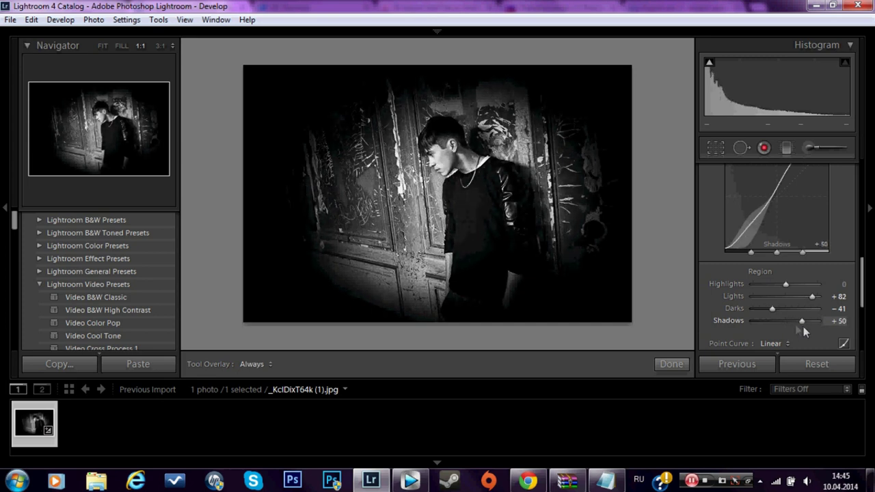
Shift the tone curve's split-point handles to steepen the S-curve and darken midtones
scroll(792, 301, "down", 1)
scroll(806, 261, "up", 2)
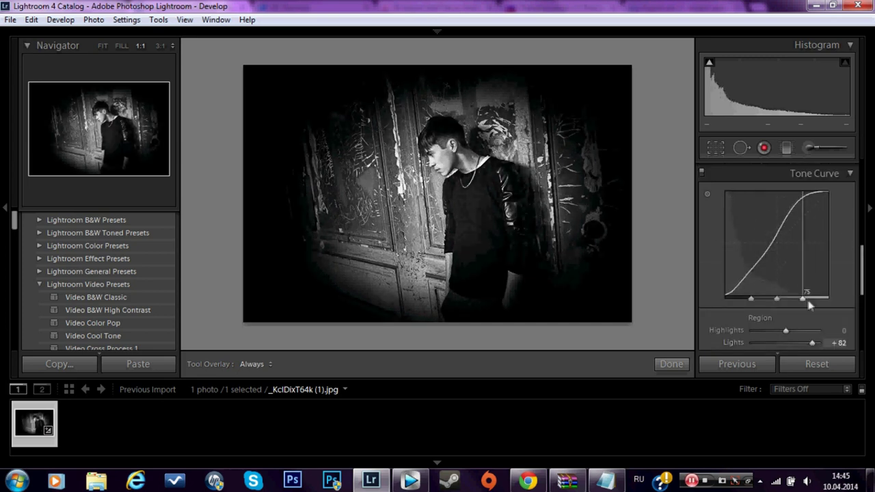
mouse_move(808, 303)
left_mouse_down()
mouse_move(833, 307)
mouse_move(802, 298)
mouse_move(778, 311)
left_mouse_up()
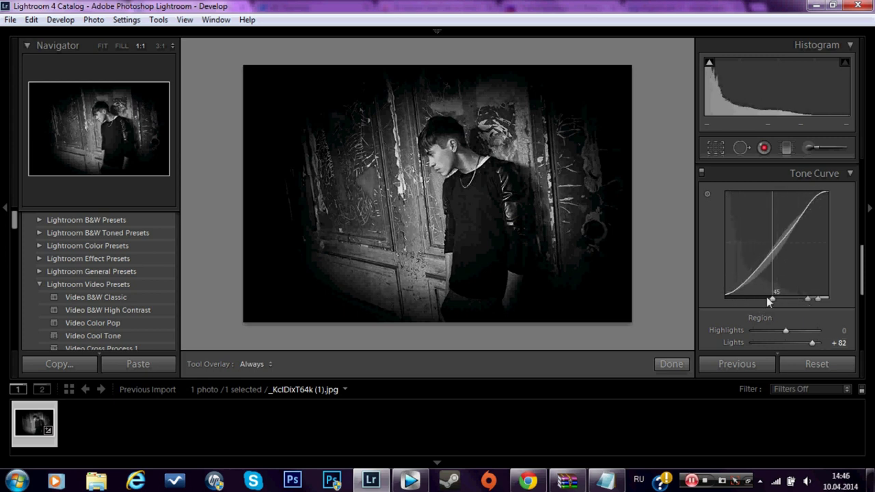
left_click_drag(778, 306, 725, 298)
mouse_move(787, 299)
left_mouse_down()
mouse_move(816, 300)
mouse_move(745, 301)
left_mouse_up()
left_click_drag(827, 300, 813, 301)
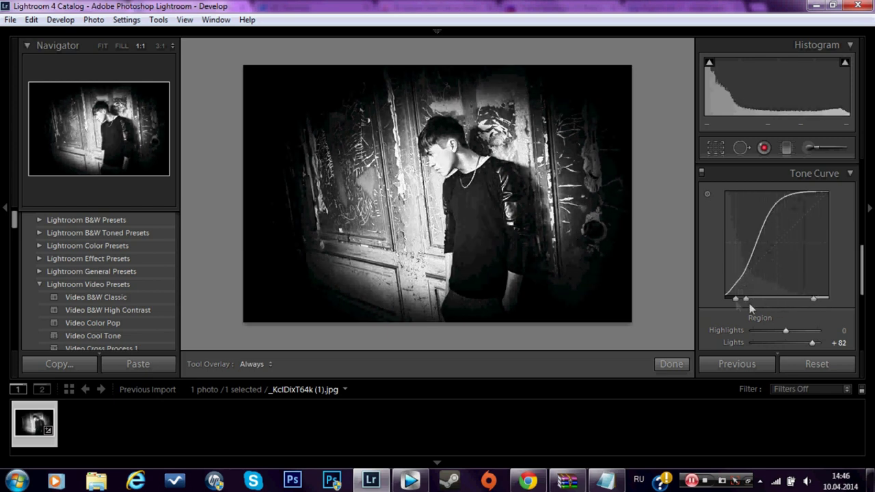
left_click_drag(746, 300, 779, 304)
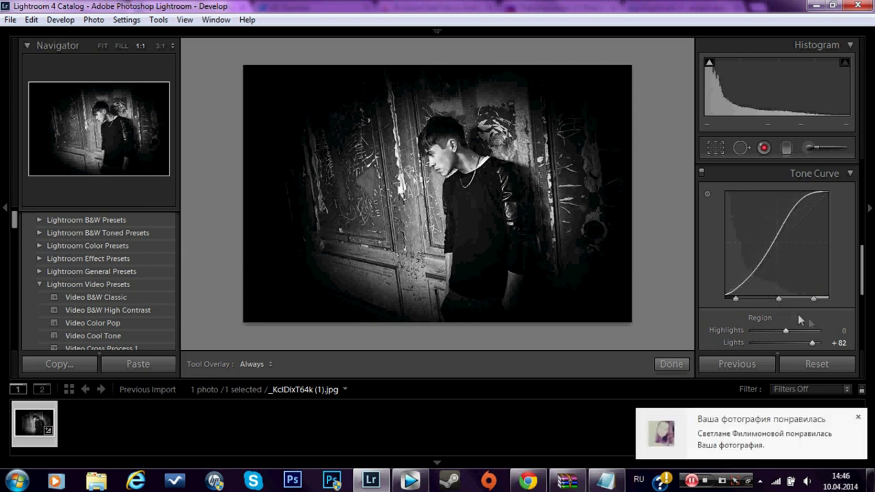
left_click_drag(815, 300, 798, 304)
Collapse the Tone Curve, set Basic Clarity to -7, and activate the Adjustment Brush
scroll(807, 270, "up", 3)
left_click(807, 269)
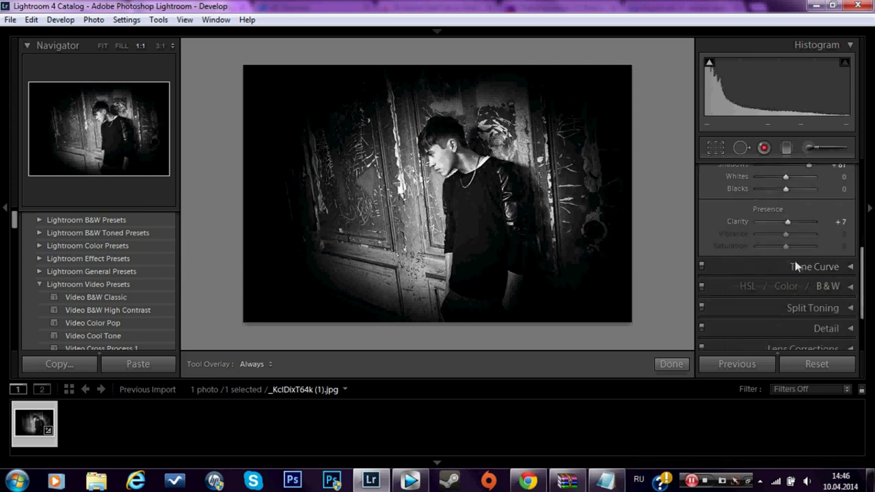
scroll(793, 267, "up", 2)
left_click_drag(788, 261, 782, 266)
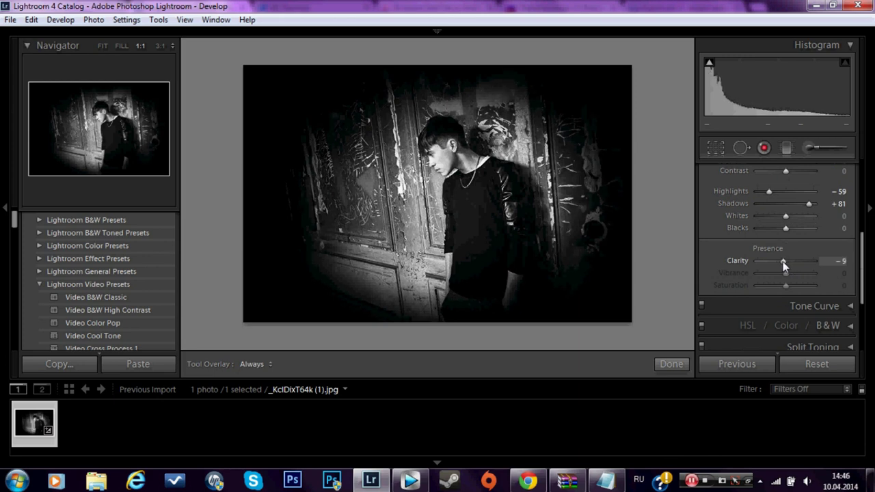
scroll(763, 250, "up", 2)
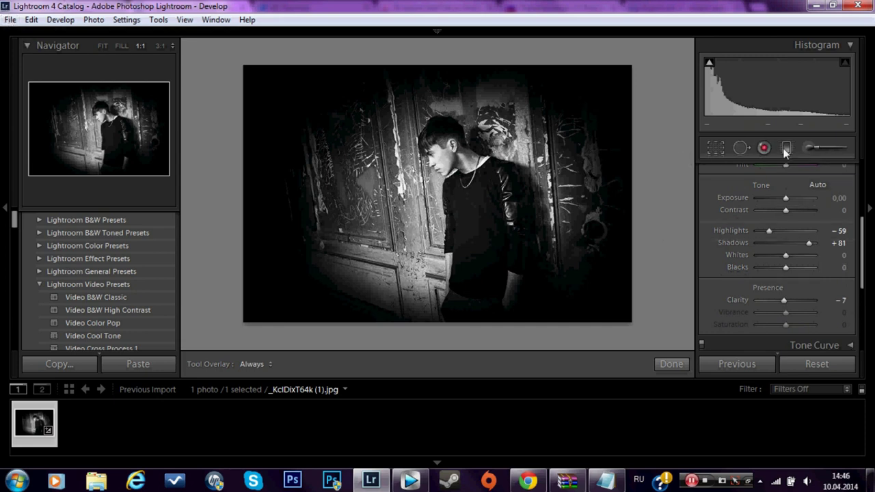
left_click(808, 148)
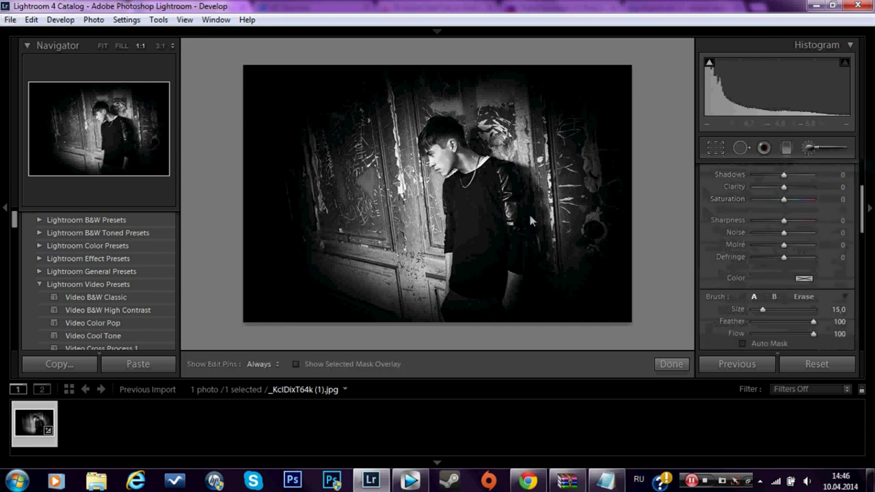